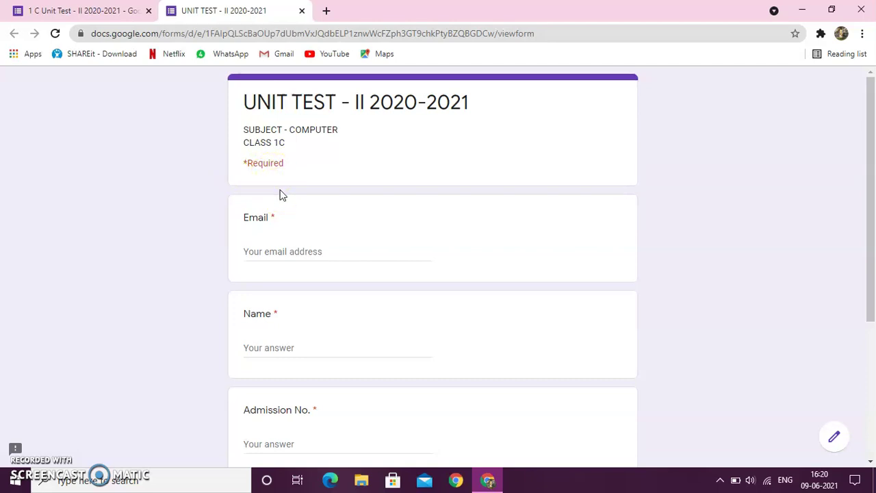
Enter the student's email address and full name on the first page
click(266, 247)
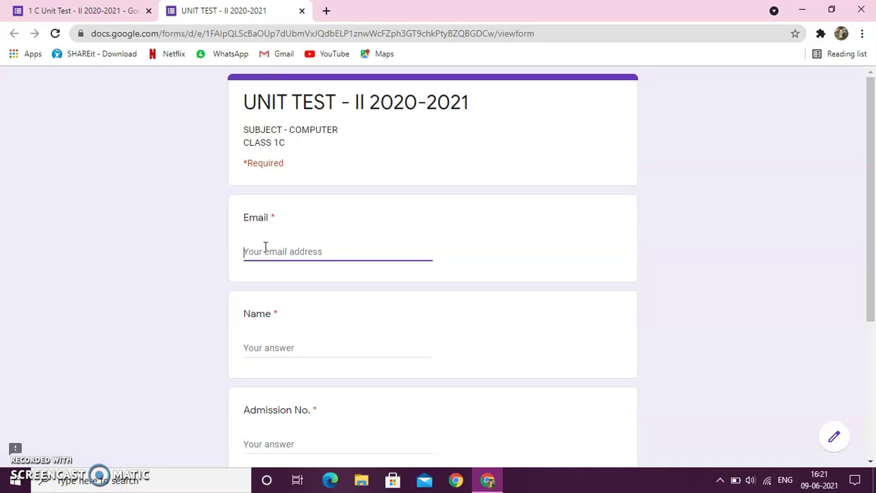
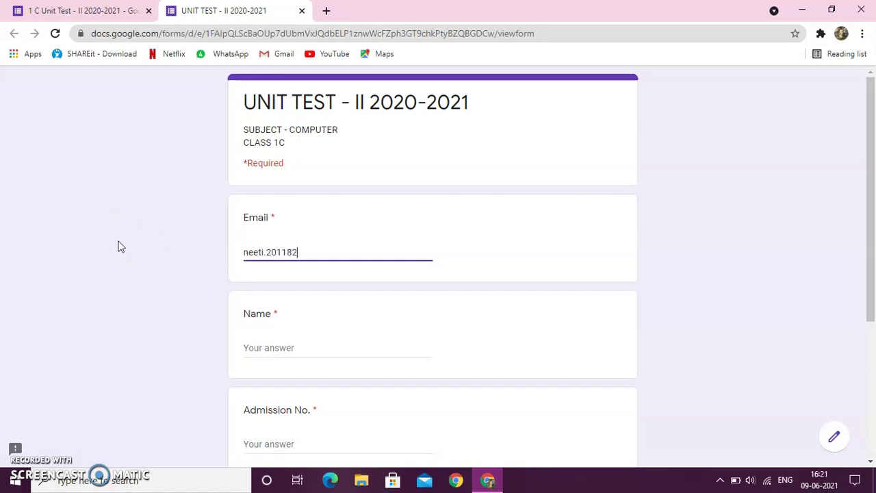
click(257, 345)
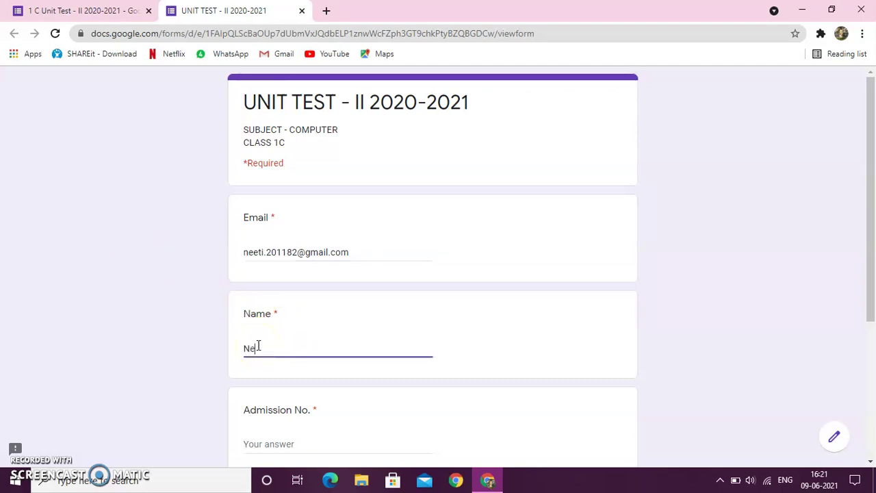
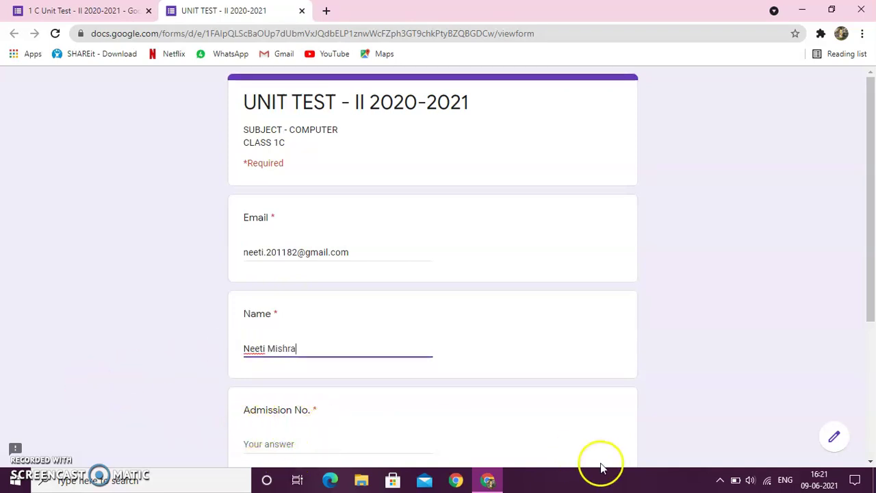
Enter the student's admission number and choose class and section 1C
click(870, 462)
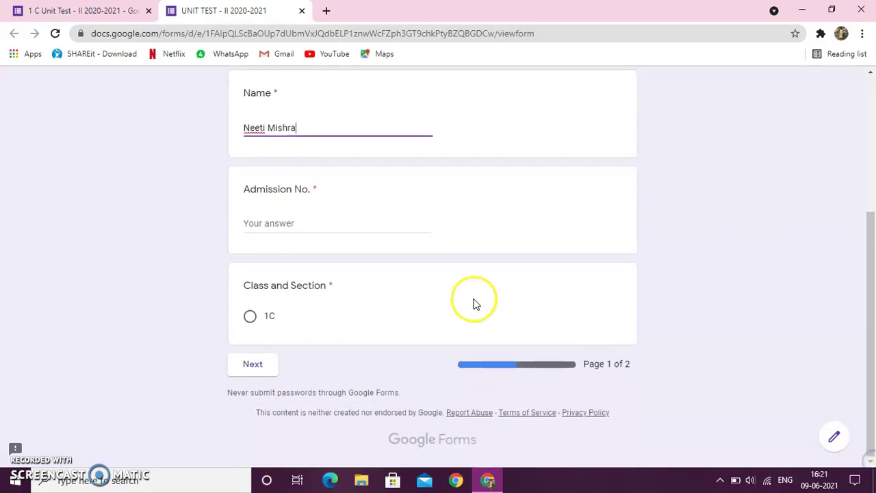
click(293, 222)
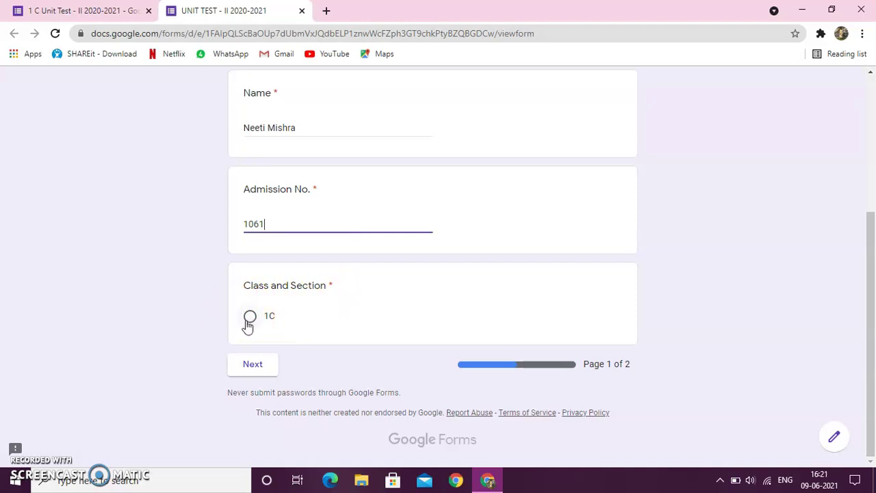
click(251, 319)
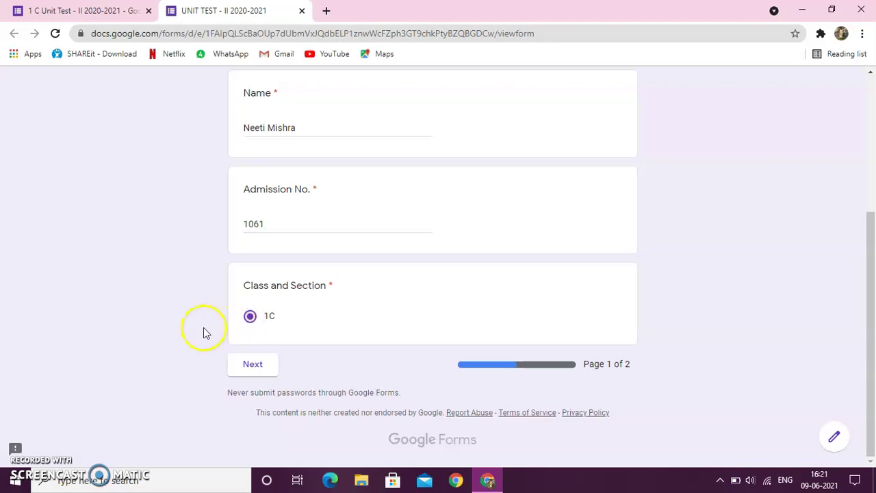
Go to the questions page and answer questions 1–4: wire, Scroll Wheel, two, 26
click(254, 376)
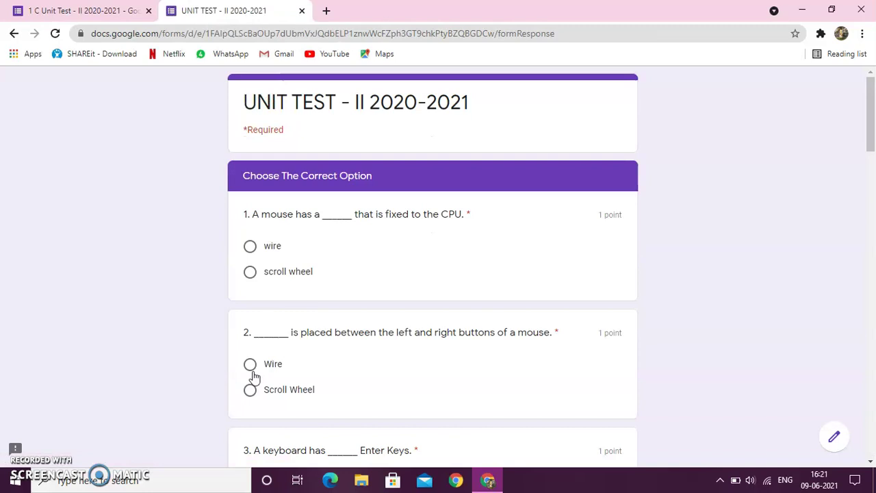
click(260, 369)
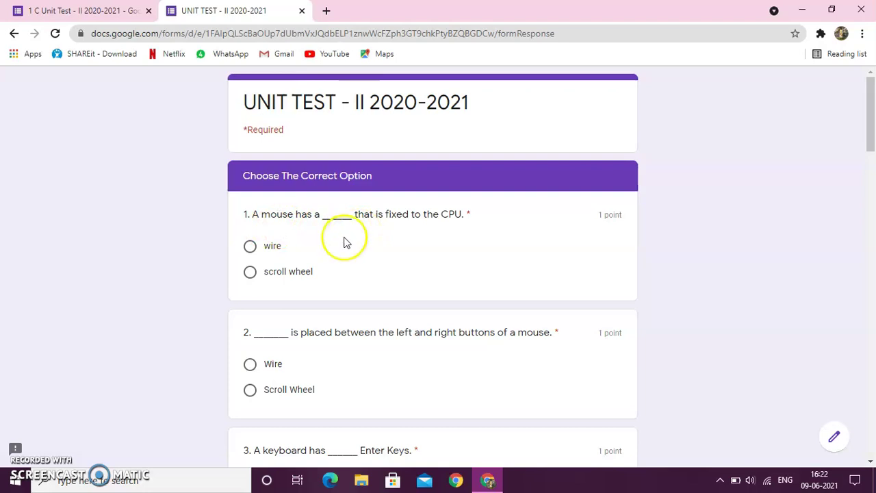
click(250, 248)
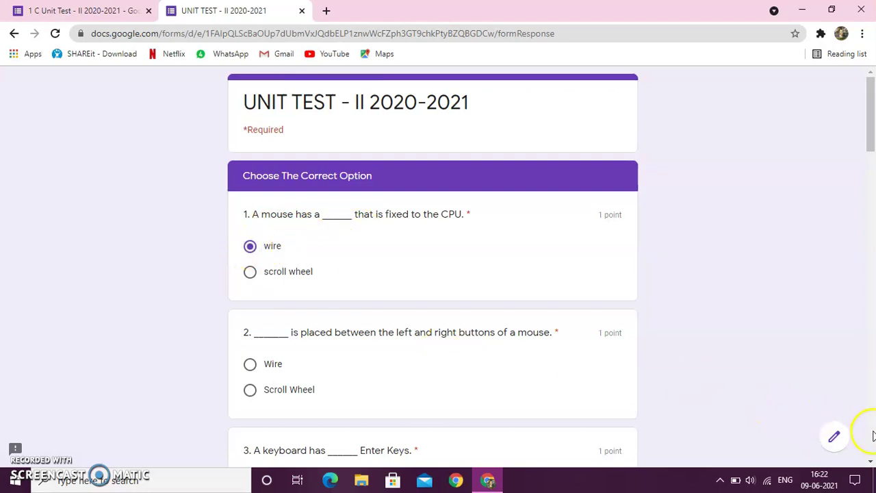
click(870, 461)
scroll(871, 460, down, 2)
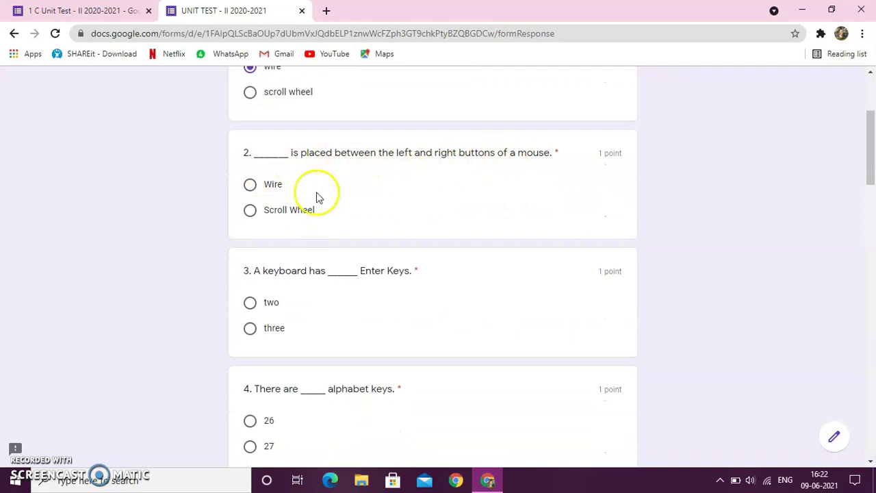
click(250, 212)
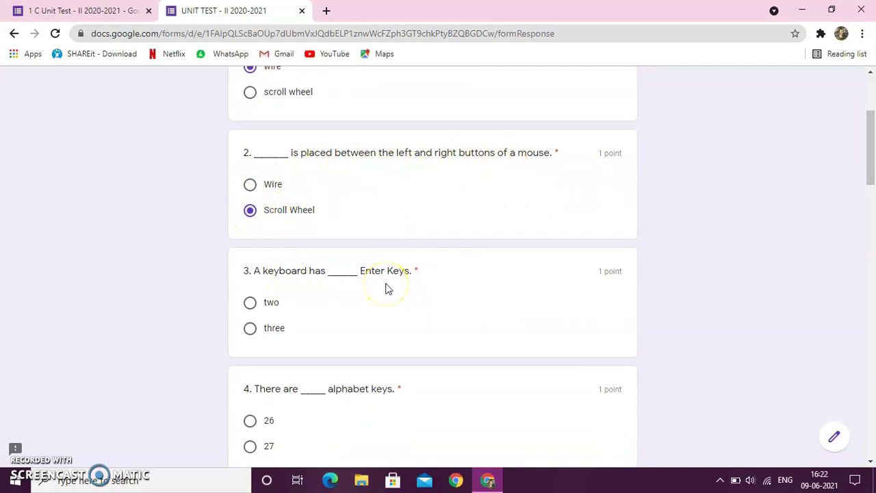
click(252, 308)
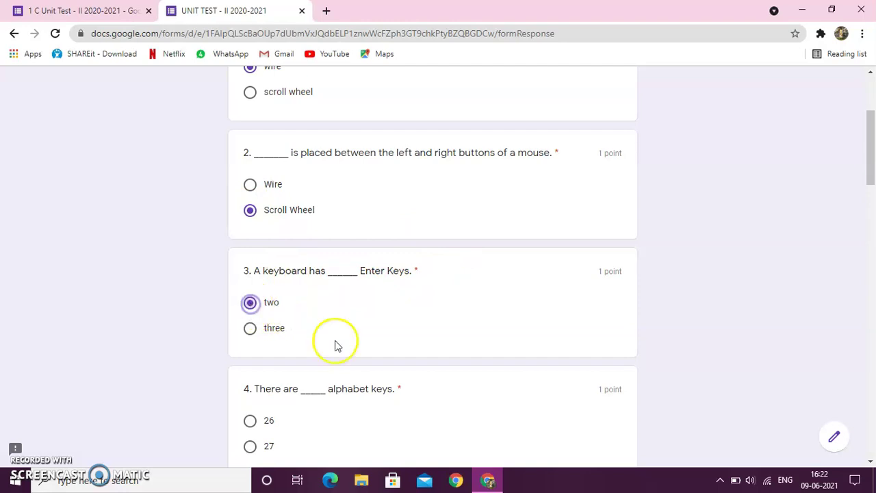
click(249, 420)
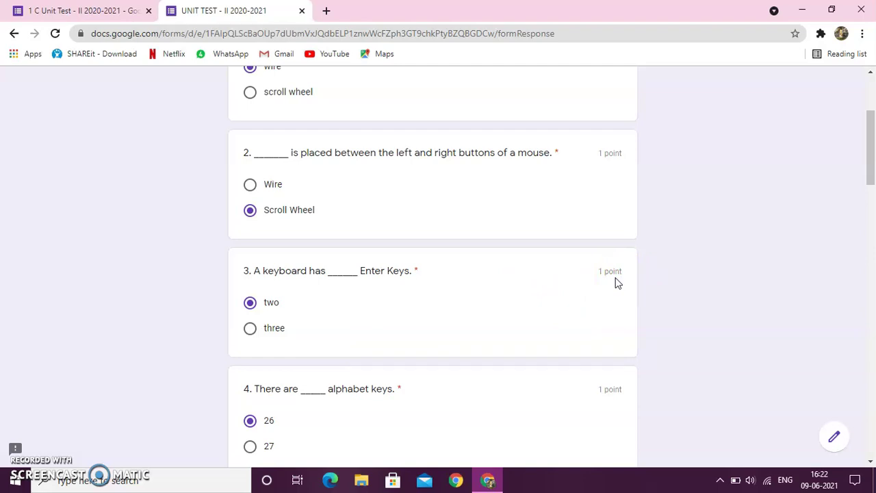
Answer questions 5–7 with Spacebar, Caps Lock and cursor
click(871, 464)
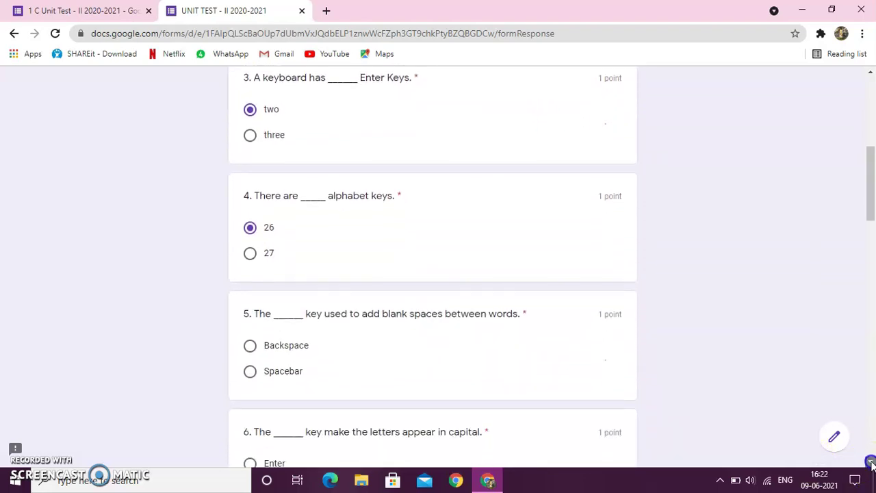
drag(871, 464, 872, 464)
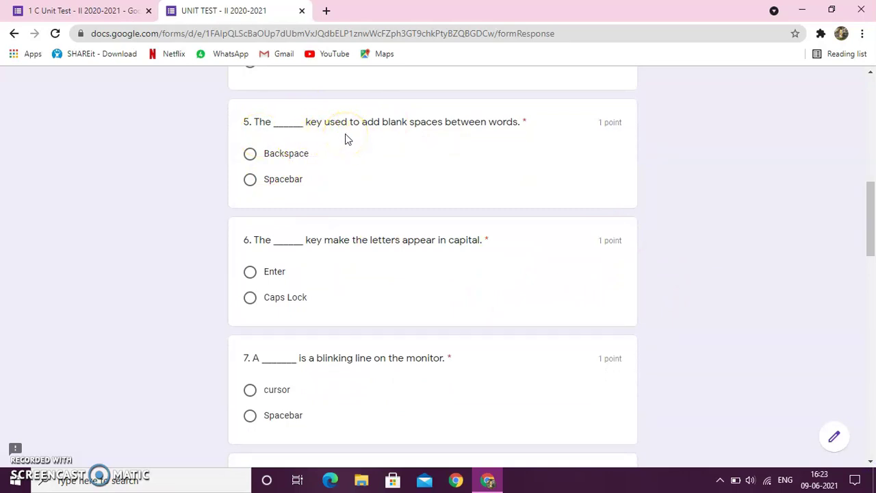
click(251, 182)
click(250, 300)
click(250, 390)
Answer True for question 8 and False for question 9
scroll(871, 463, down, 3)
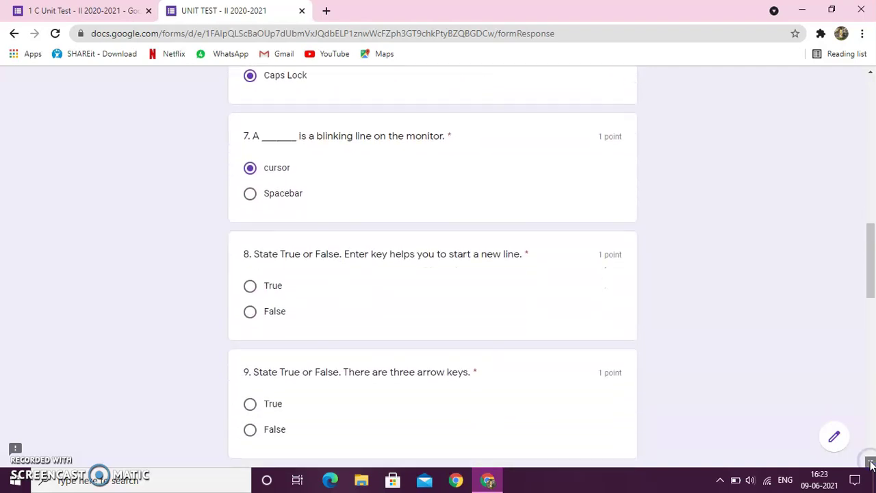
scroll(871, 463, down, 2)
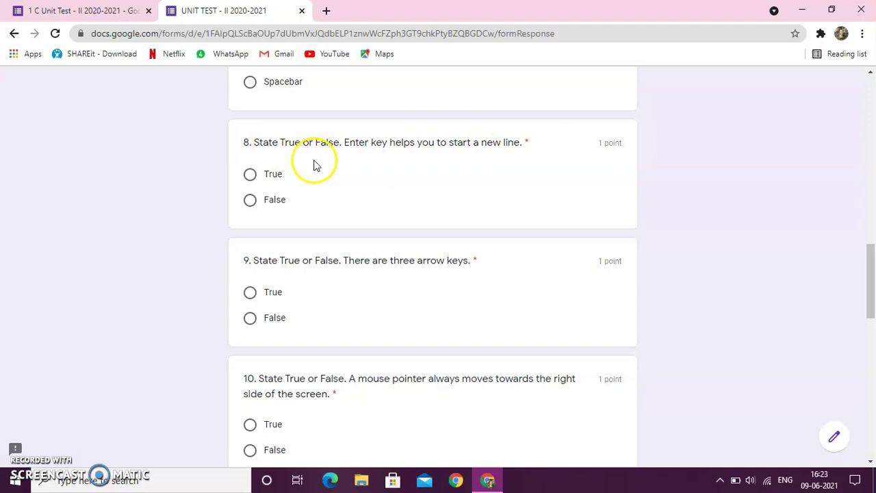
click(250, 174)
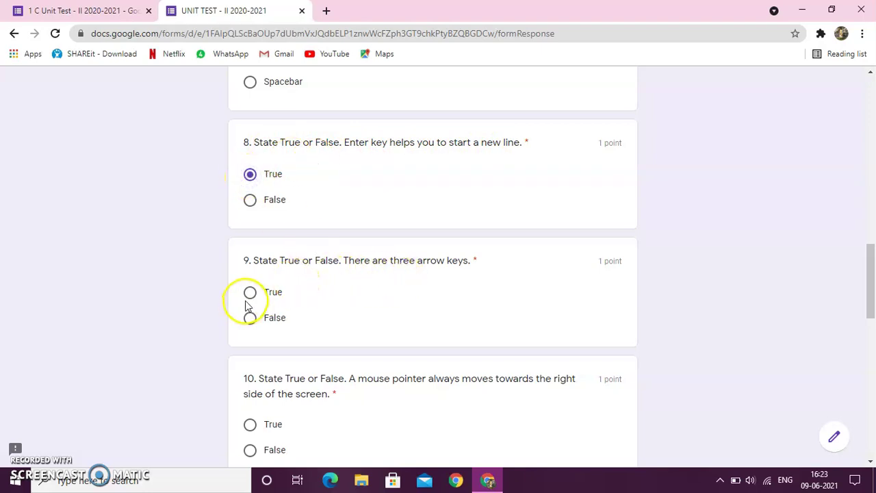
click(250, 317)
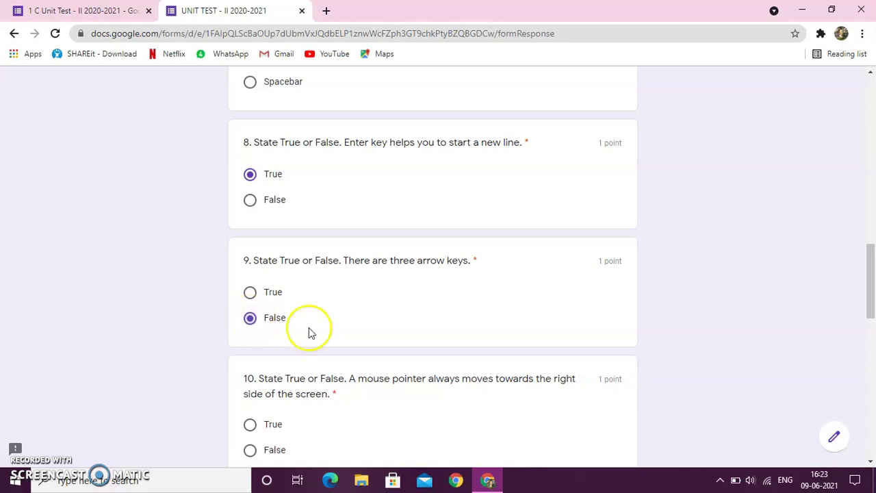
click(871, 460)
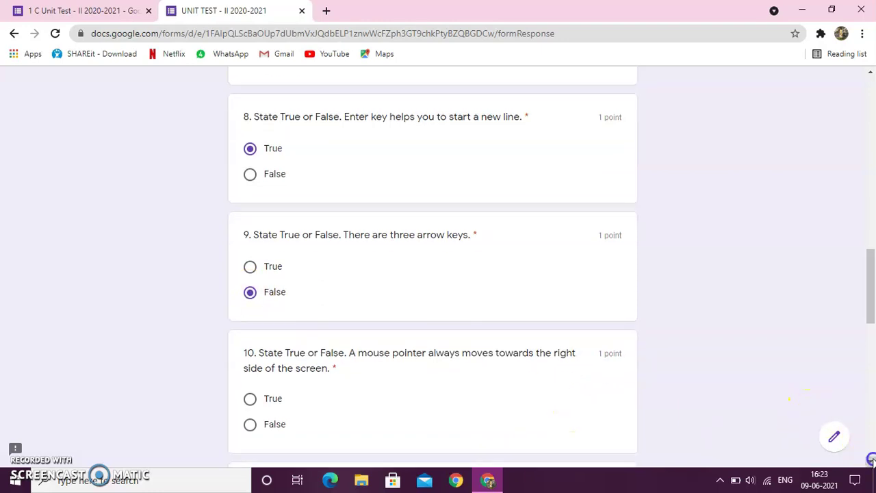
drag(871, 460, 871, 460)
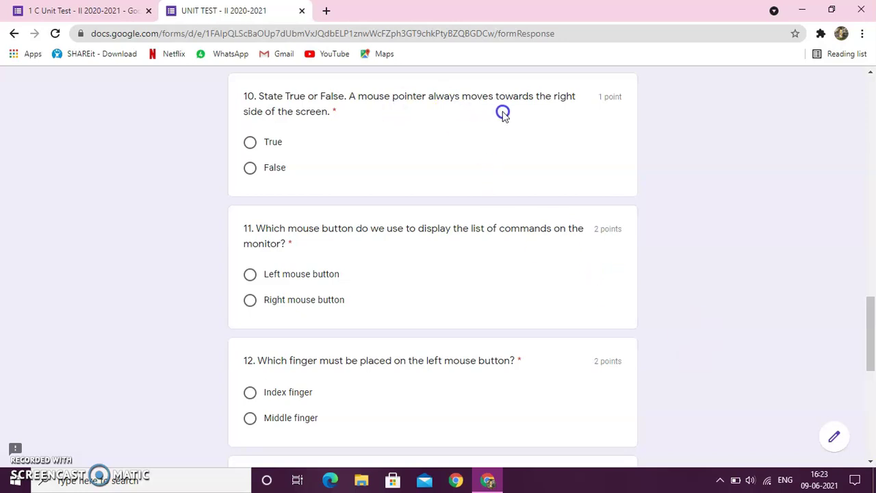
Answer questions 10–12 with False, Right mouse button and Index finger
click(250, 172)
click(251, 301)
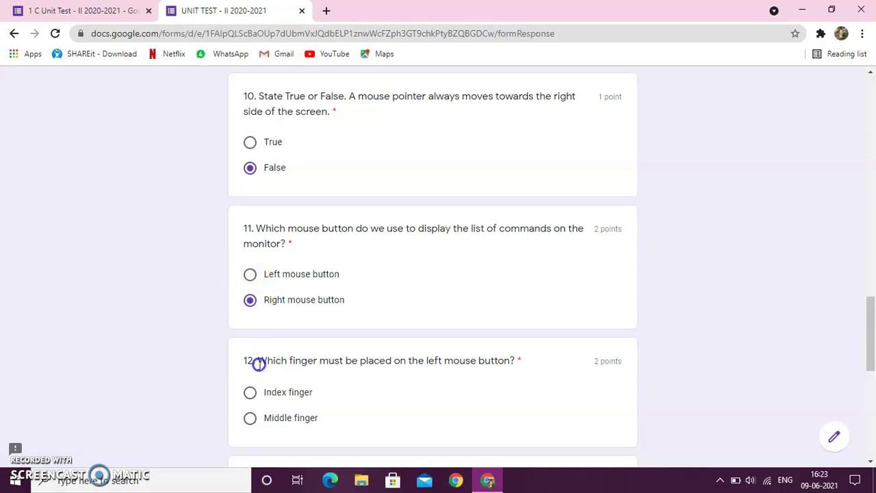
click(250, 392)
Answer questions 13–15: stick, erases right of cursor, left mouse button twice quickly
click(871, 461)
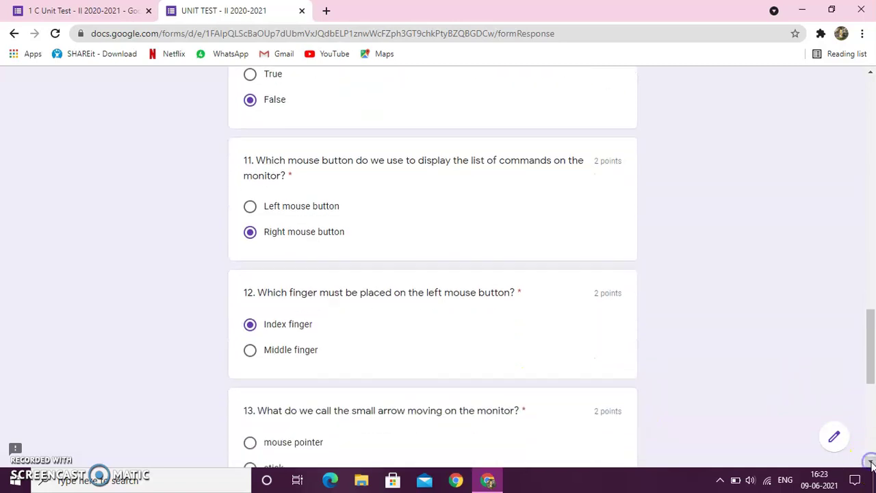
drag(871, 464, 872, 464)
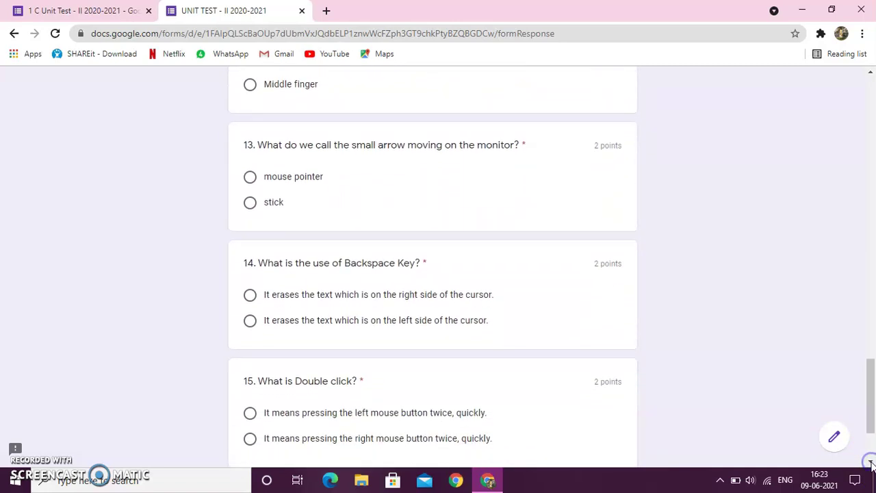
click(251, 207)
click(251, 299)
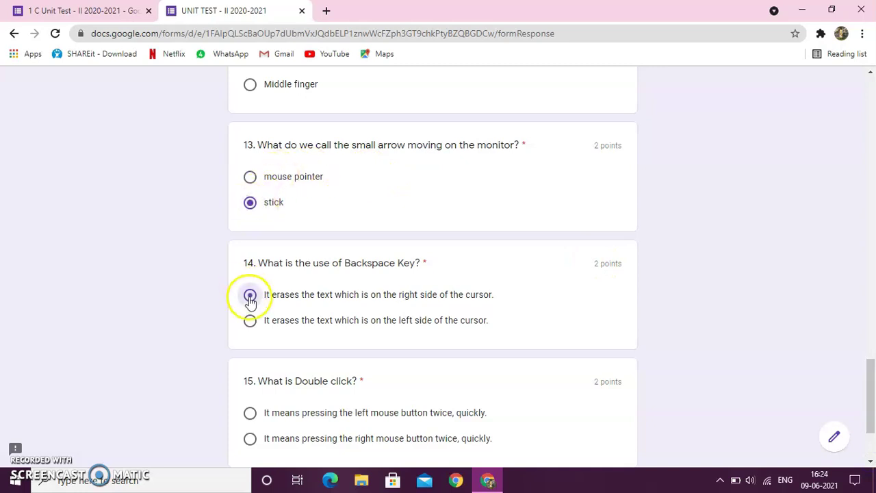
click(251, 418)
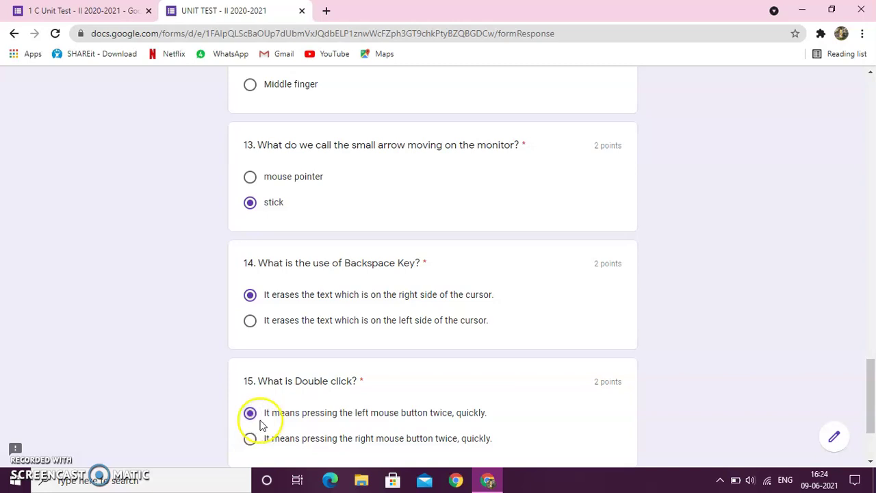
click(871, 463)
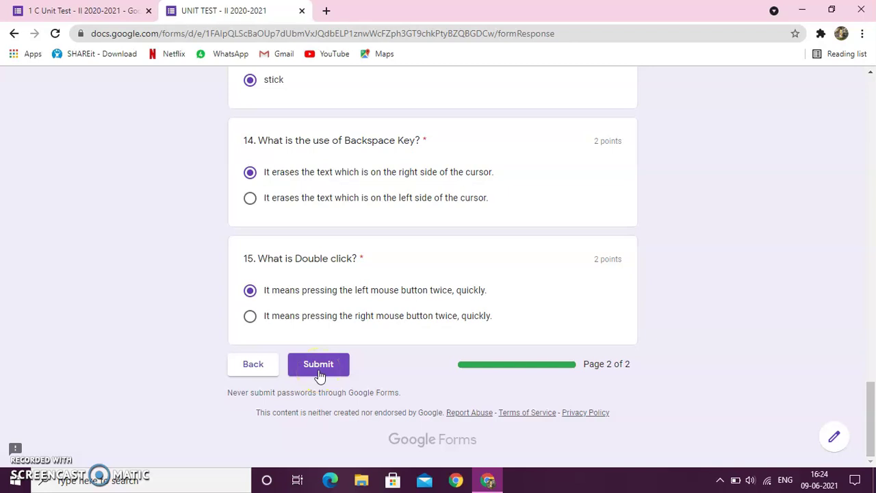
Submit the UNIT TEST - II answers from the bottom of page 2
click(318, 371)
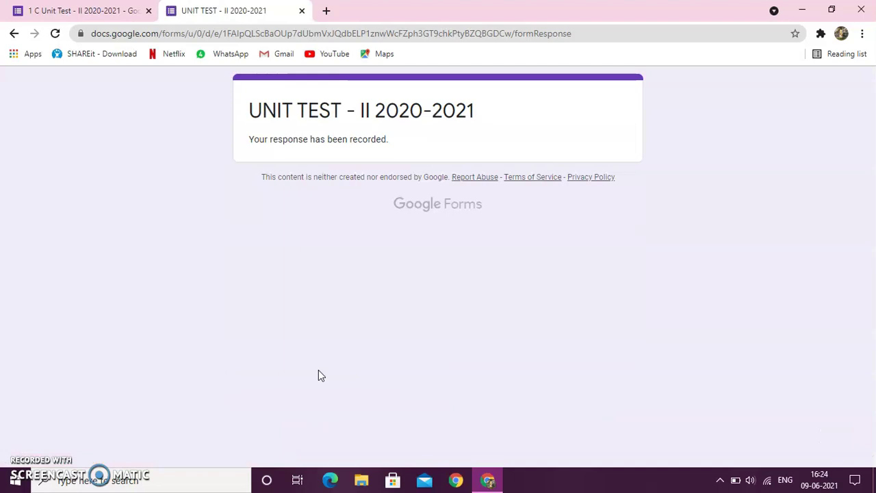